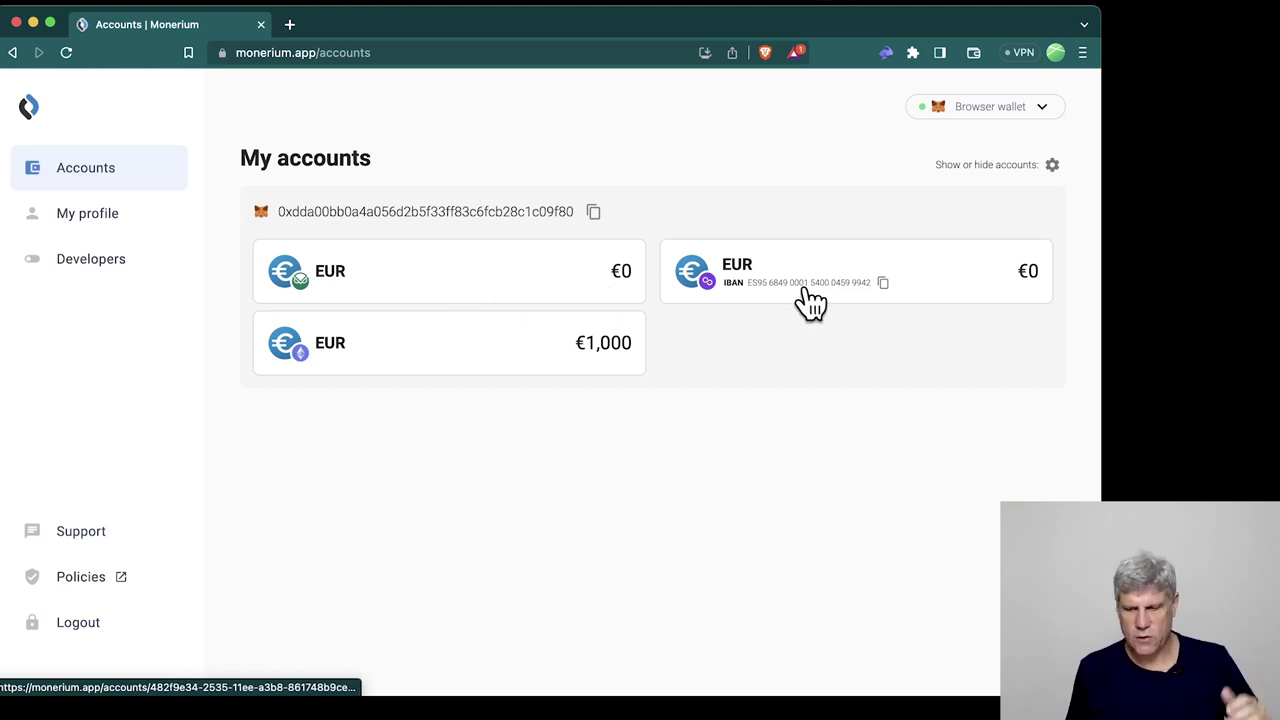
Show the full list of available currency accounts, review the EUR, GBP, USD and ISK entries, and close it
left_click(1051, 163)
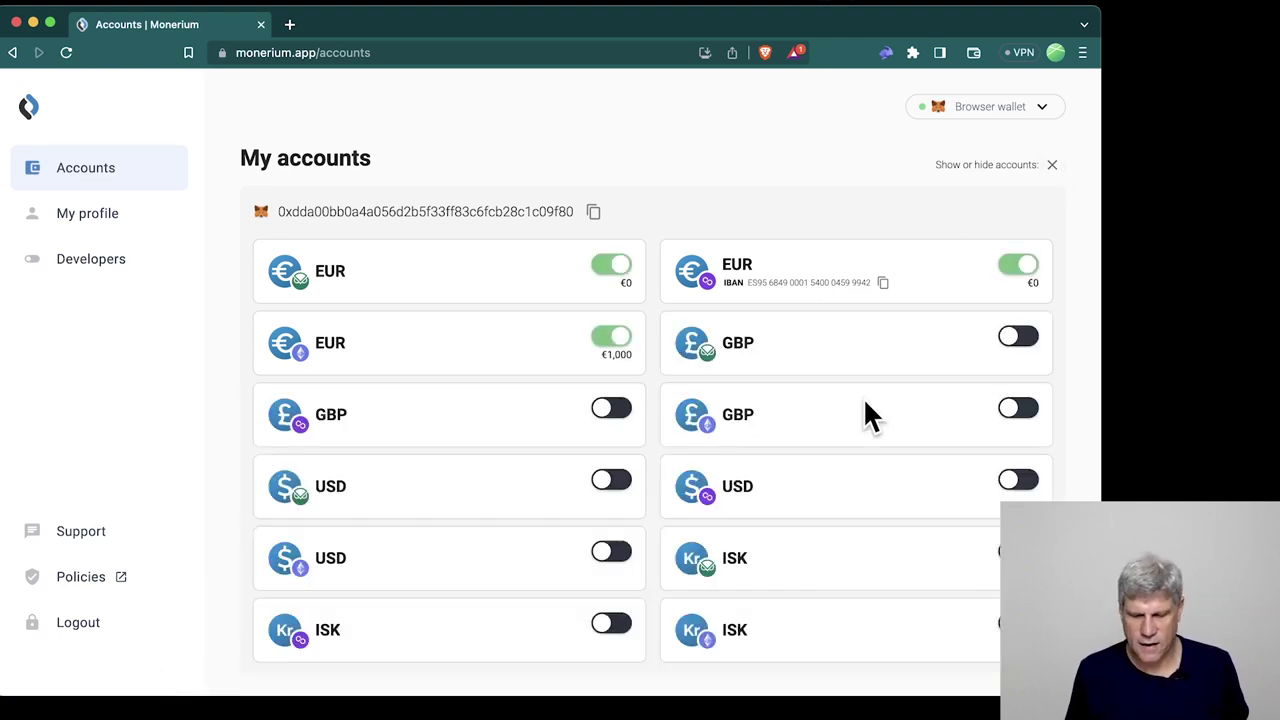
scroll(843, 440, "down", 1)
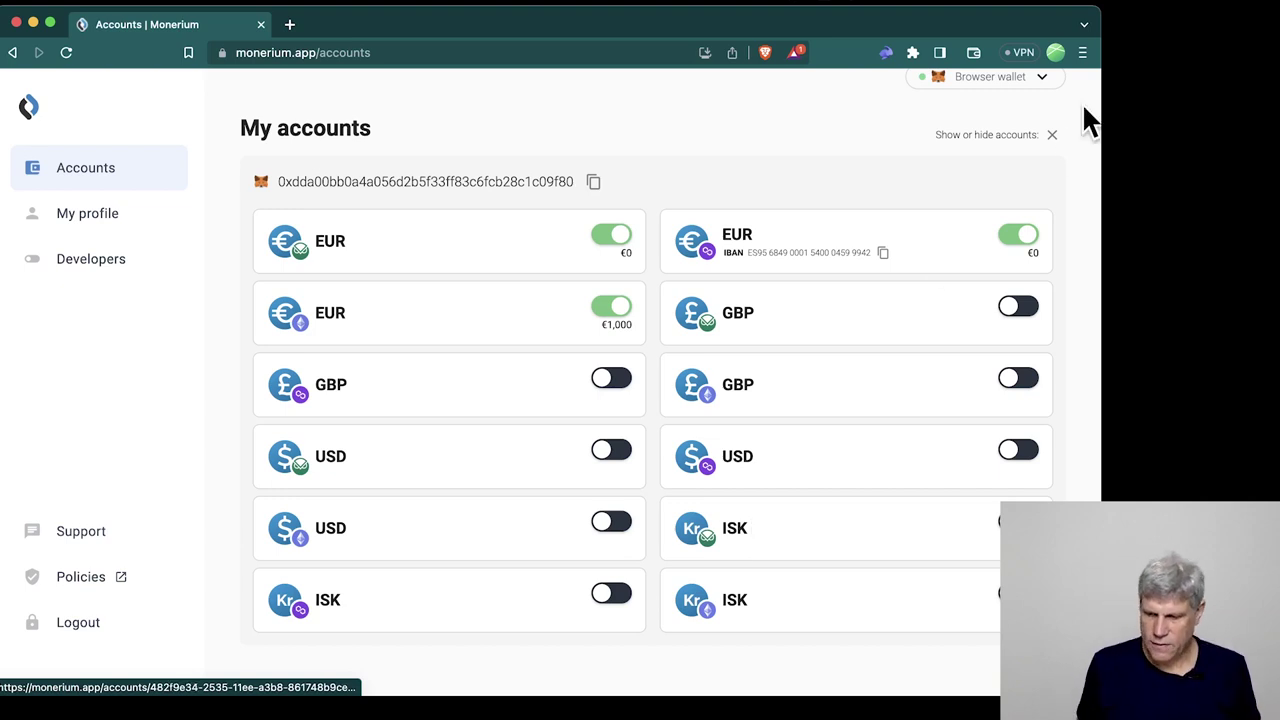
left_click(1054, 136)
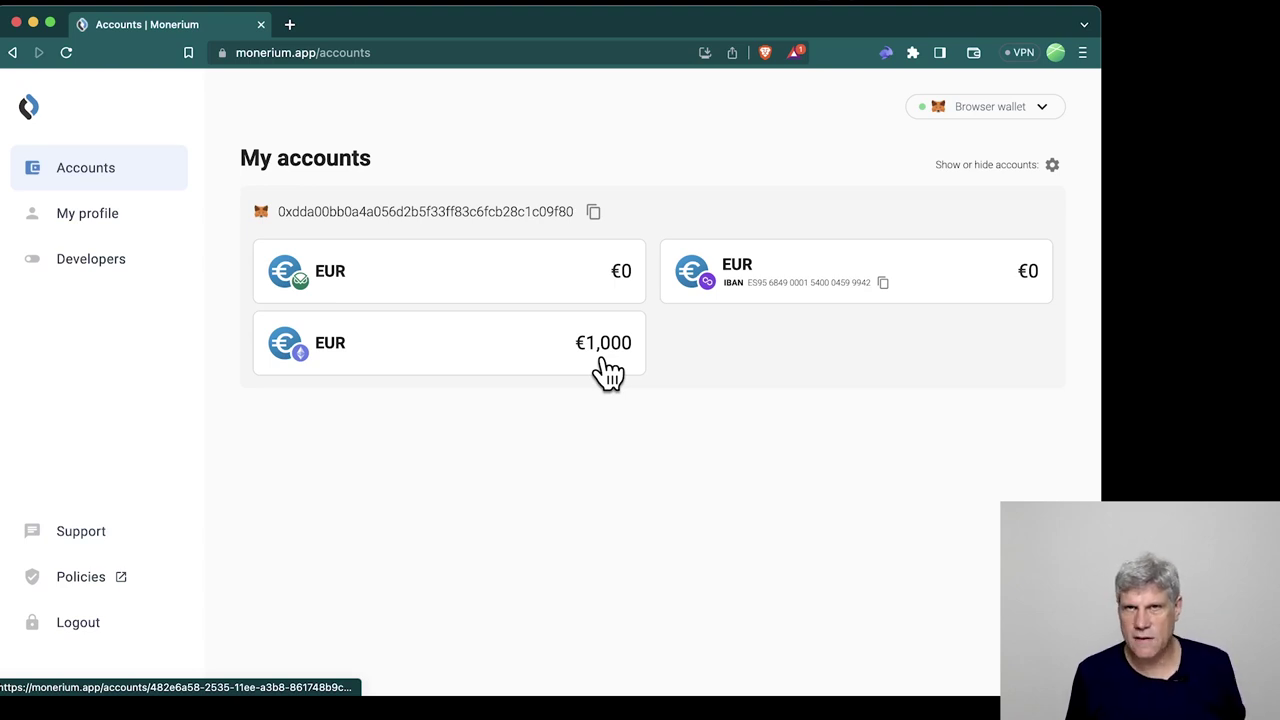
Open the browser wallet extension, examine the token balances including EURe, and close it
left_click(886, 54)
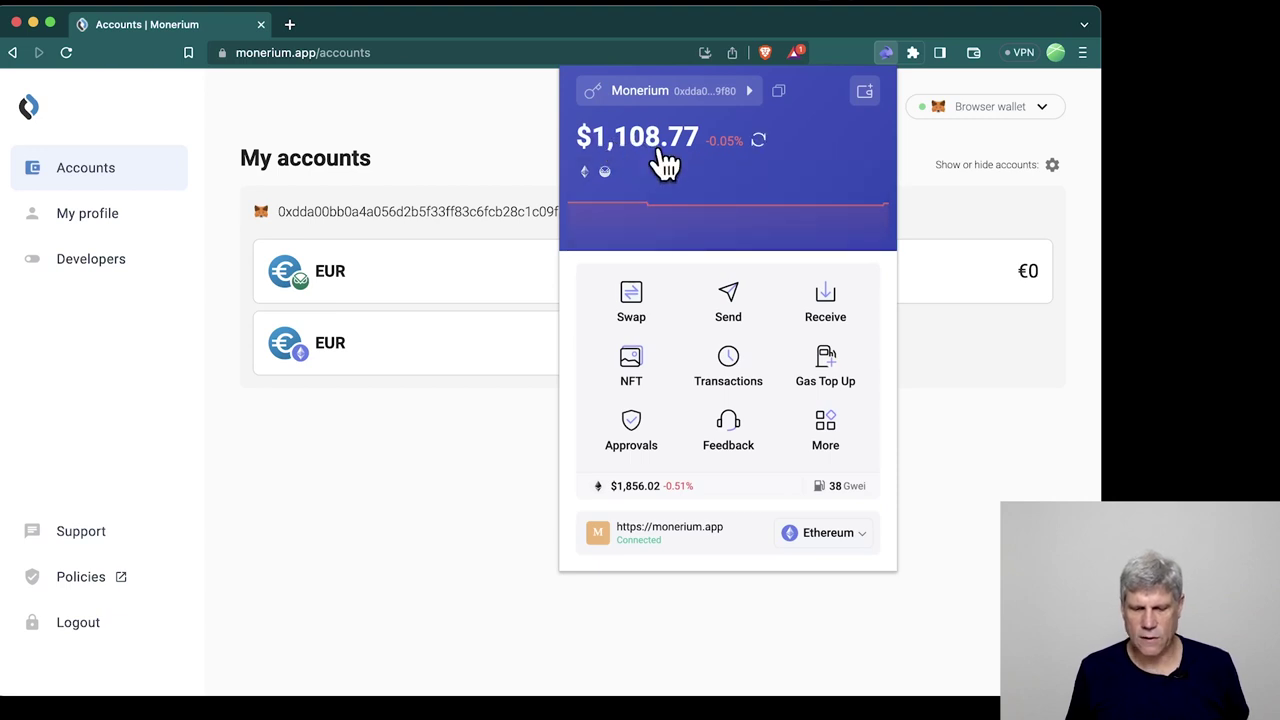
left_click(870, 188)
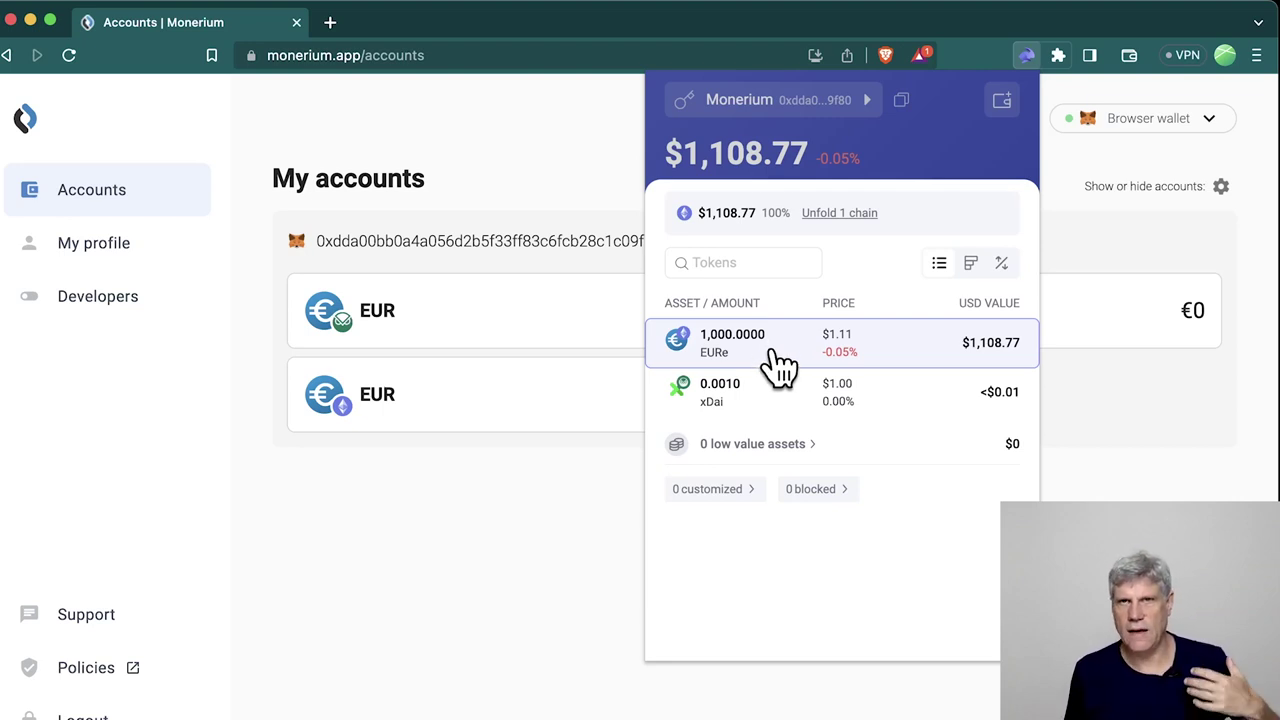
left_click(1162, 492)
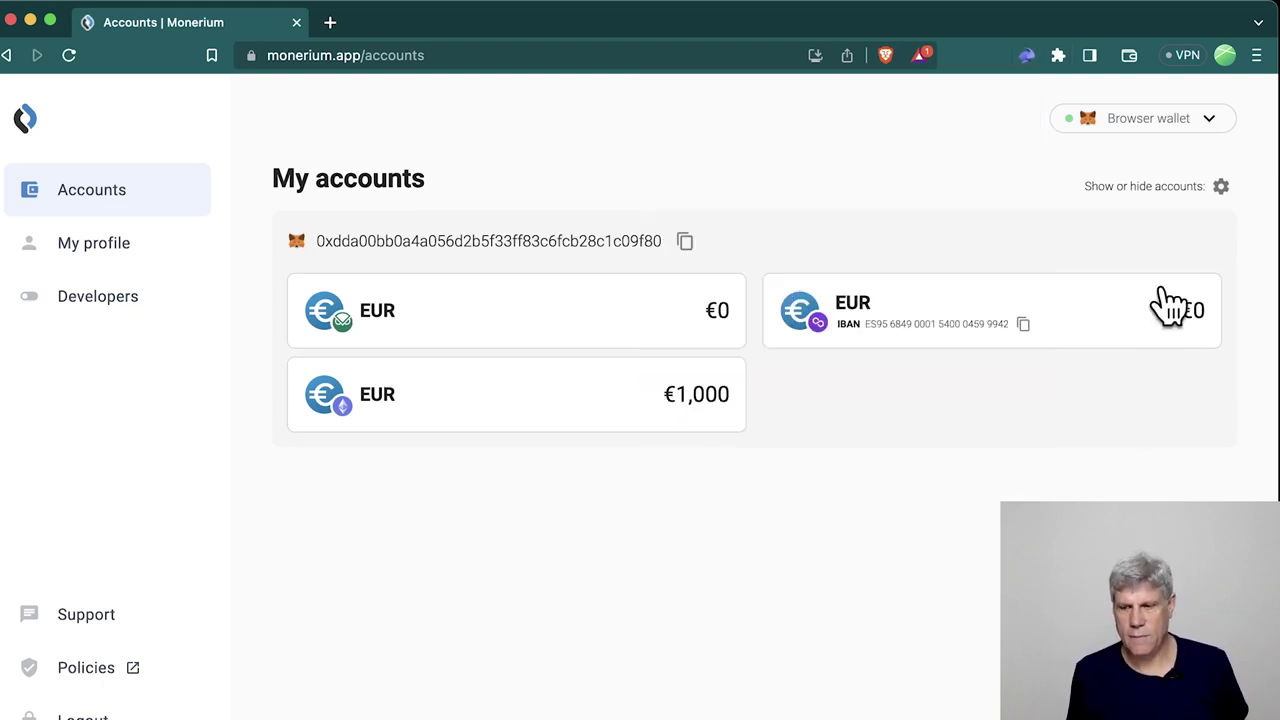
Check the connected browser wallet in the Wallets list, and view the wallet extension's available actions such as Send
left_click(1143, 124)
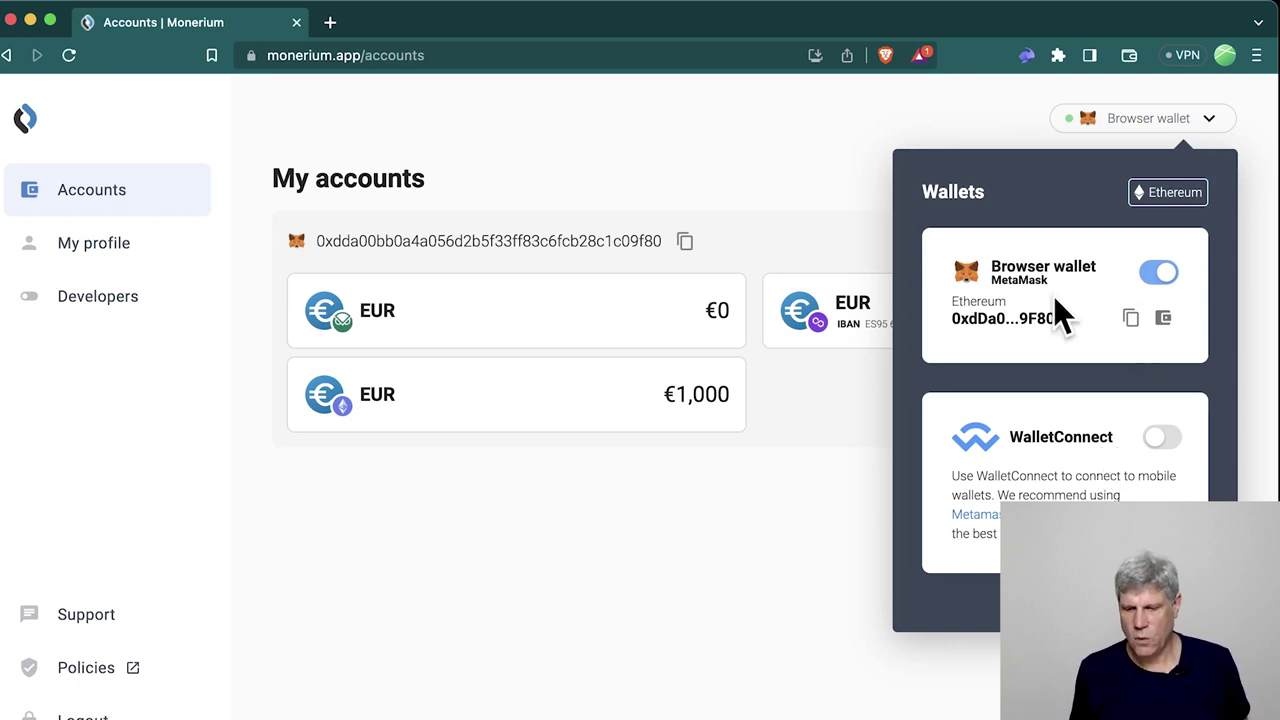
left_click(1008, 140)
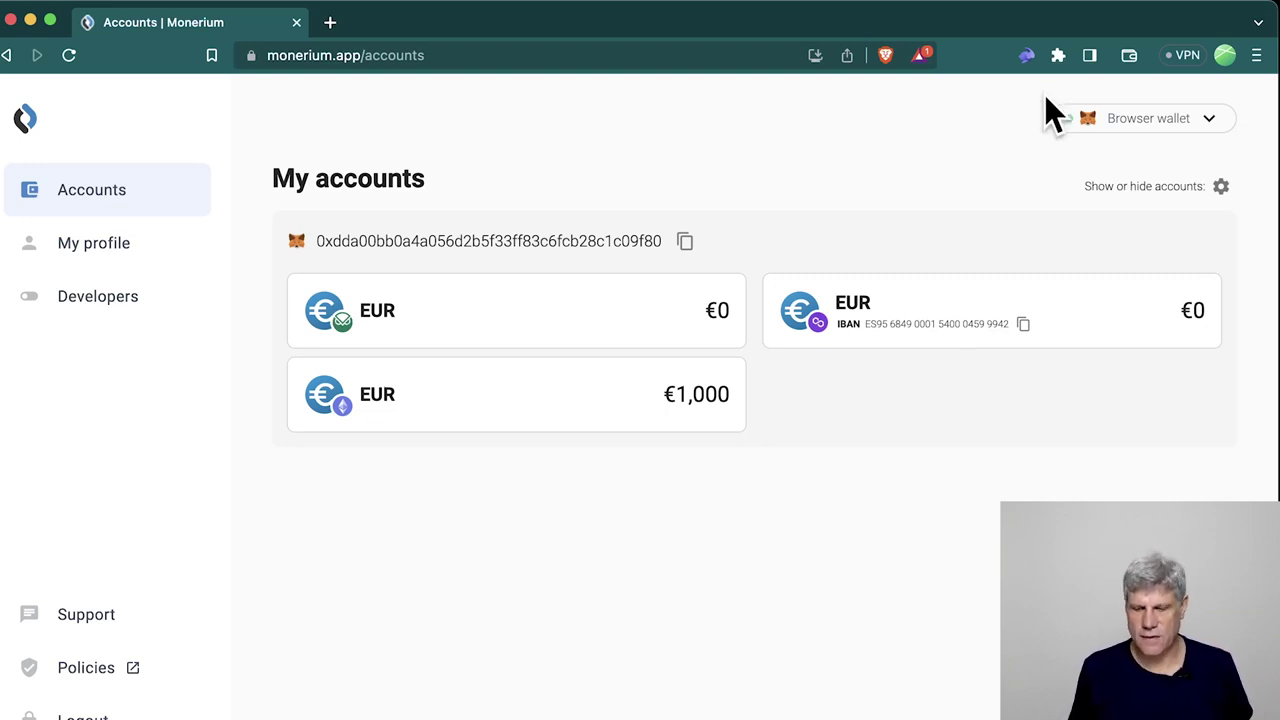
left_click(1025, 56)
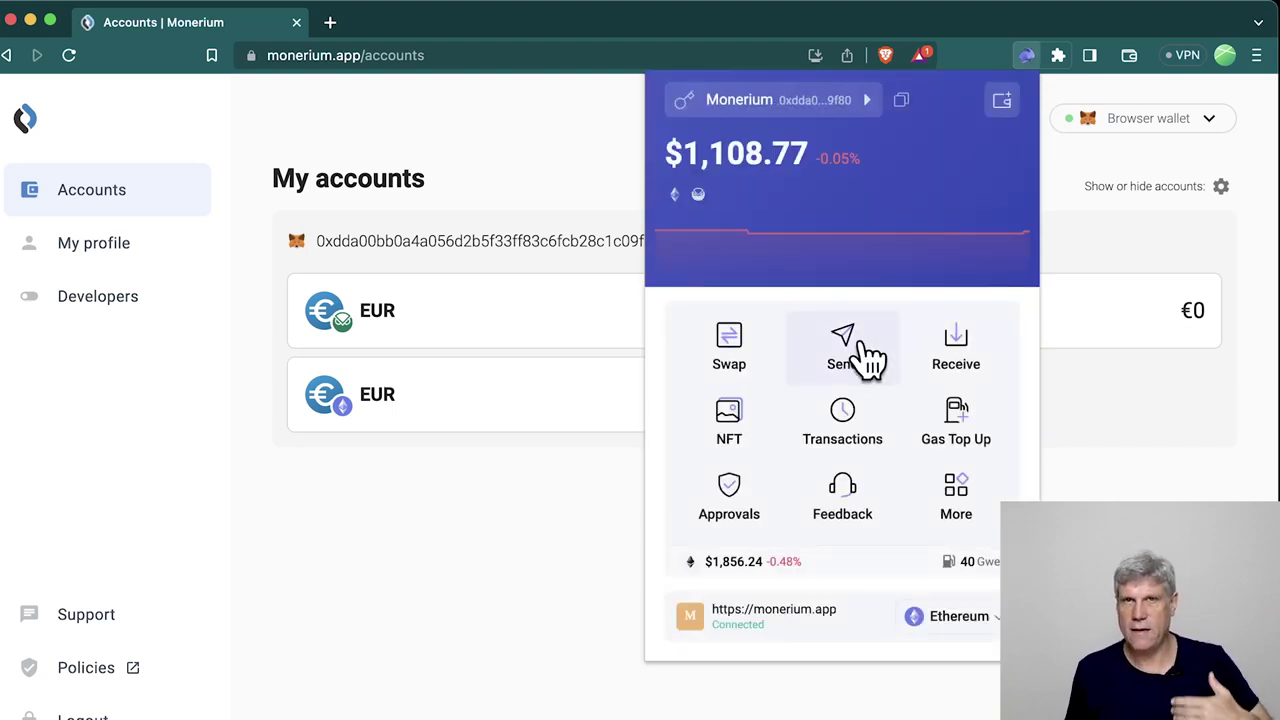
left_click(1158, 455)
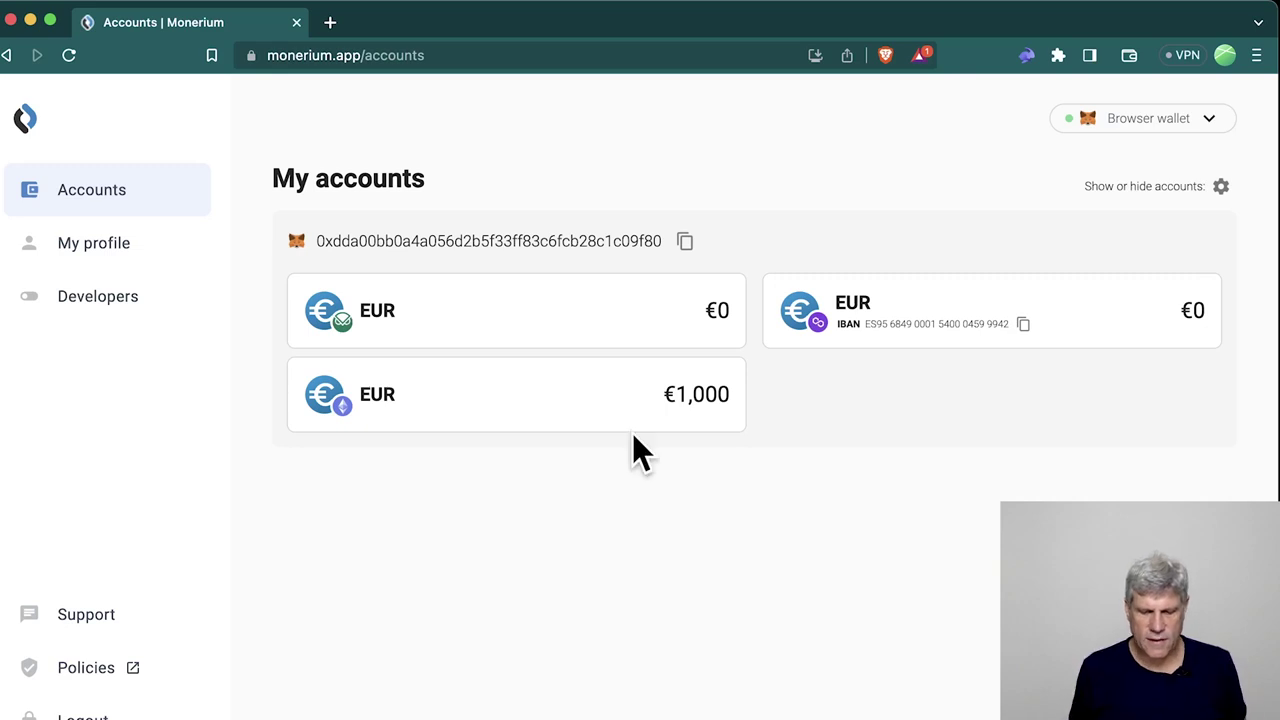
Open the Send money form of the Ethereum EUR account and review its bank transfer recipient fields
left_click(606, 398)
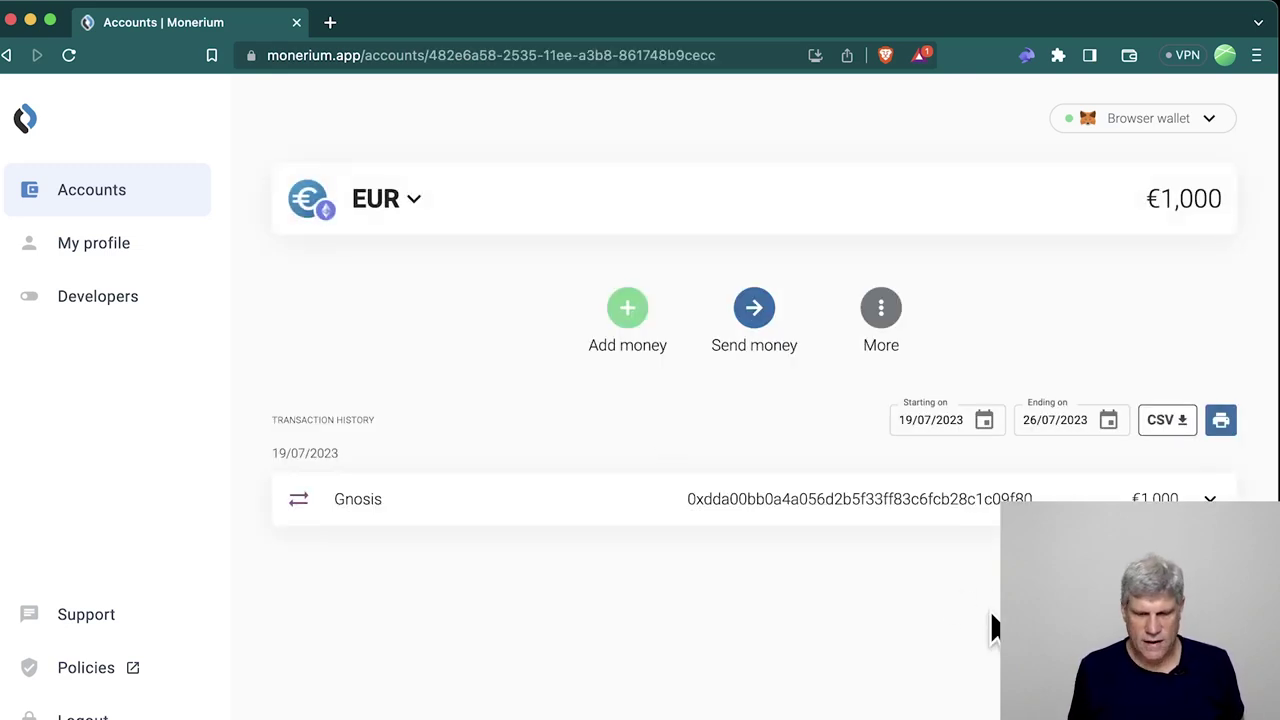
left_click(755, 312)
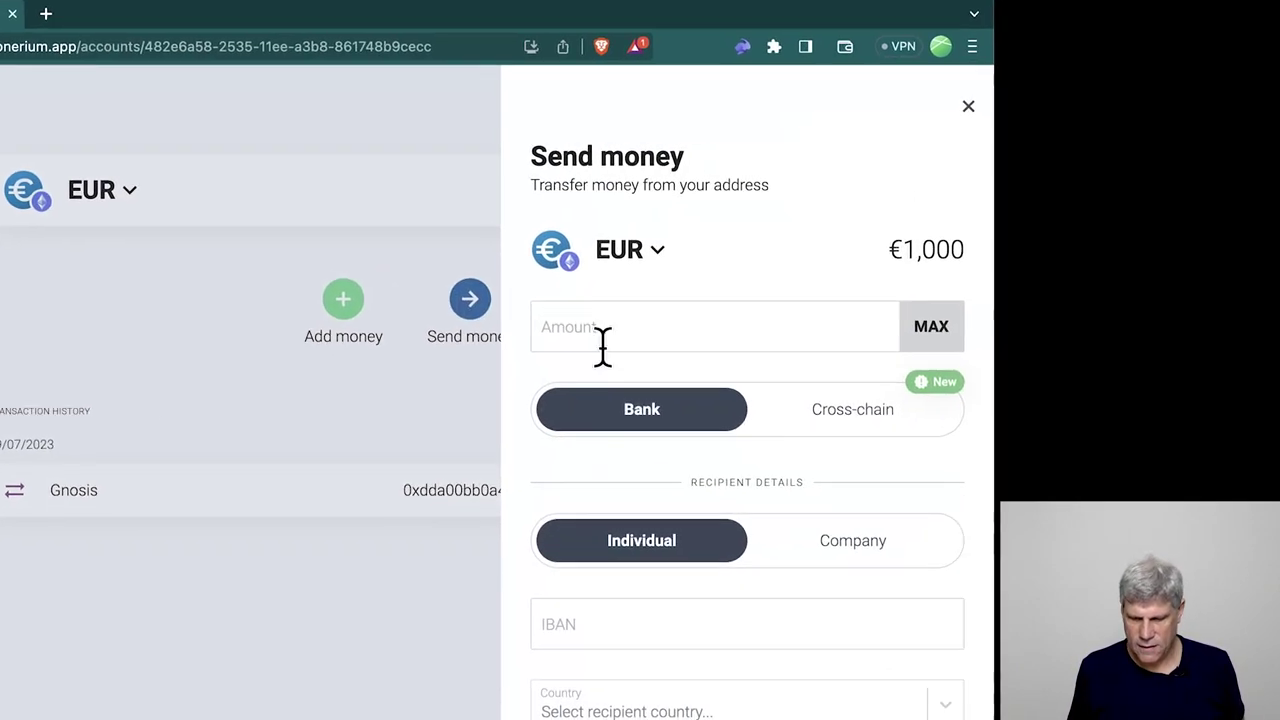
scroll(654, 580, "down", 3)
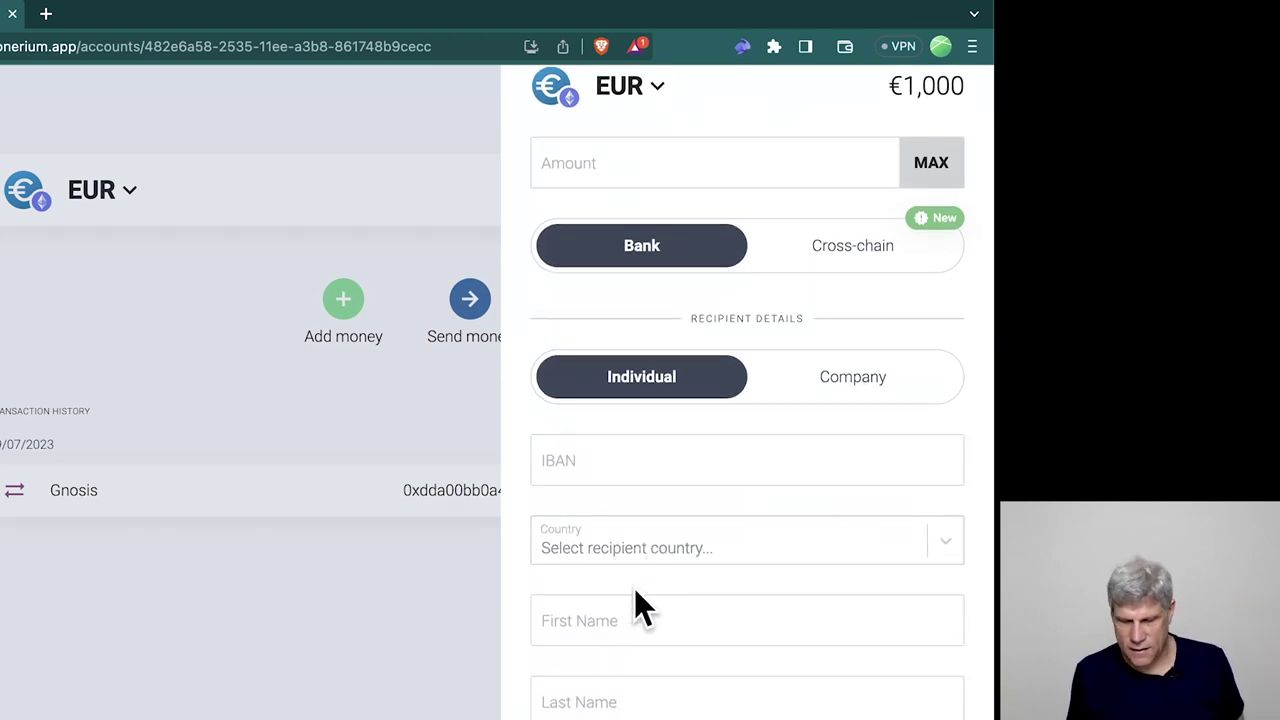
scroll(638, 628, "down", 3)
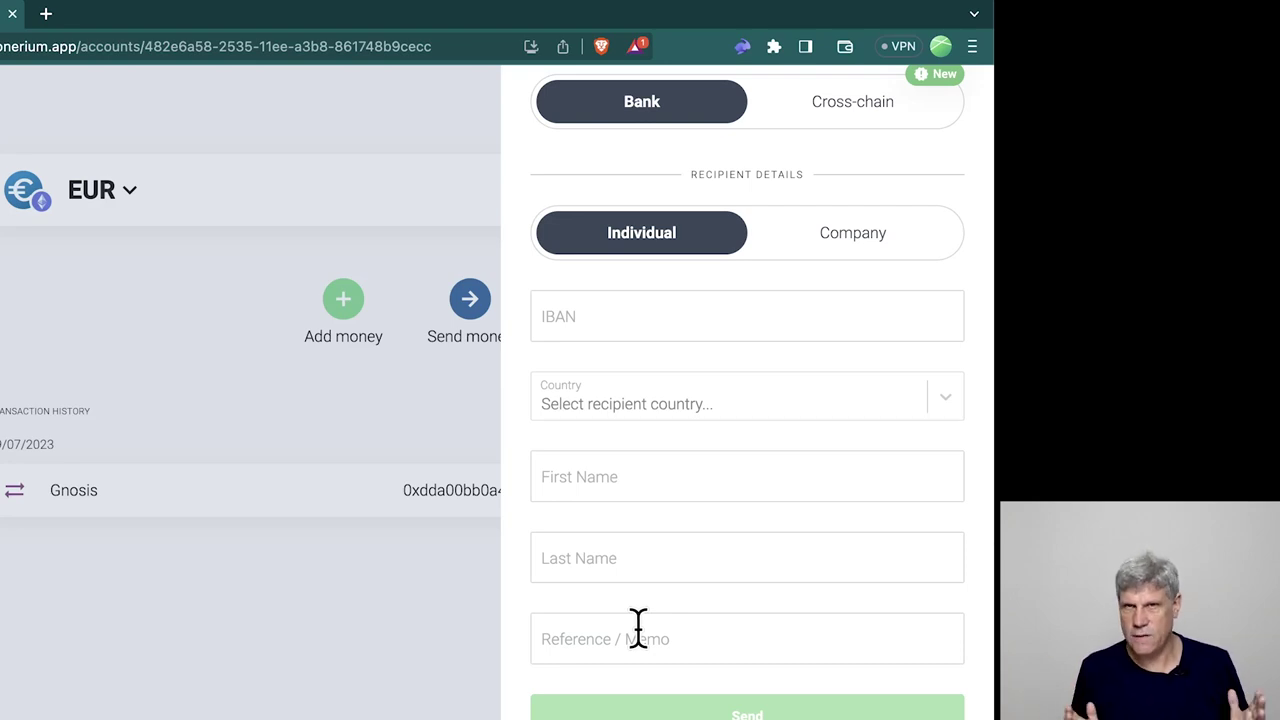
scroll(638, 628, "up", 5)
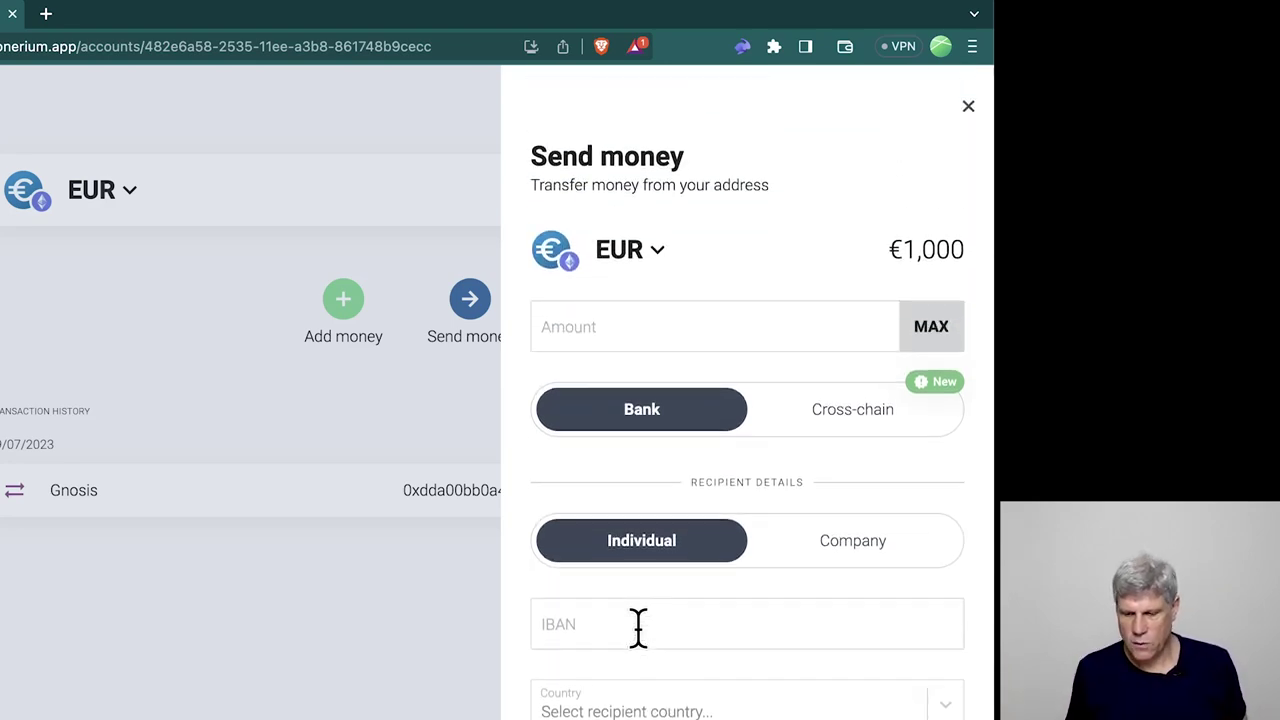
Switch the transfer type to Cross-chain, review its chain and address fields, and return to the accounts overview without sending
left_click(846, 440)
scroll(823, 502, "down", 2)
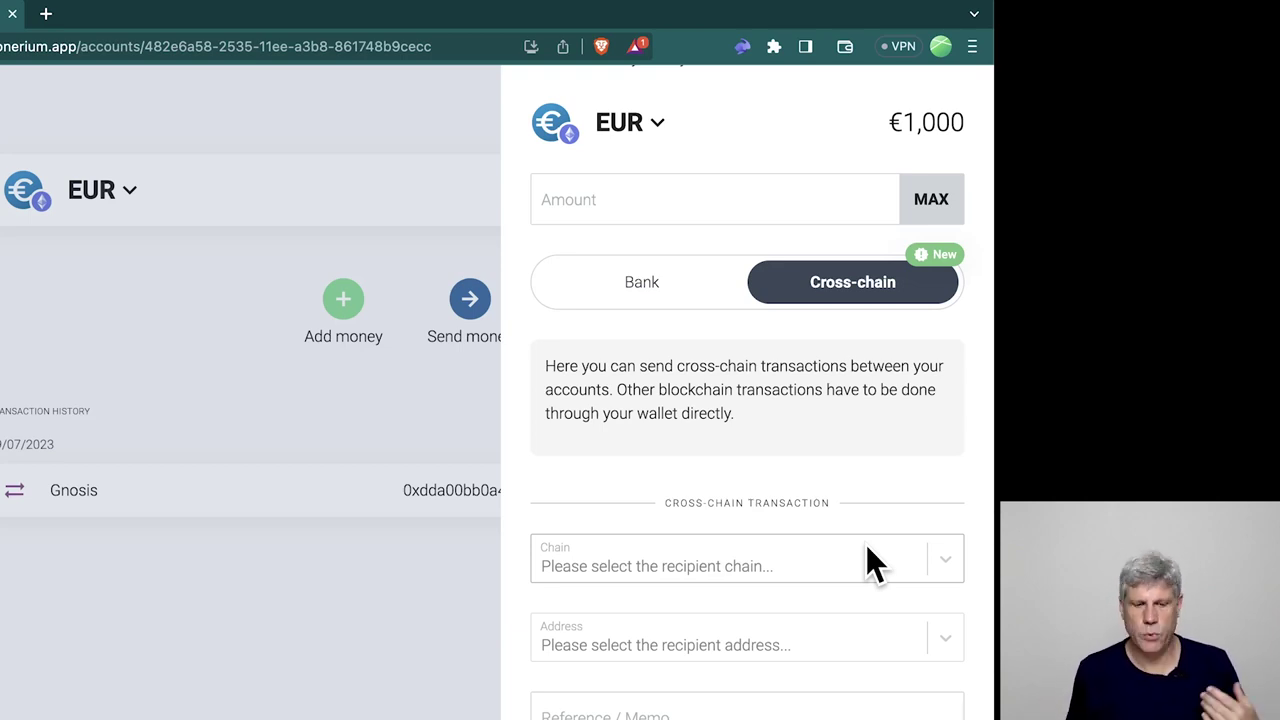
left_click(254, 622)
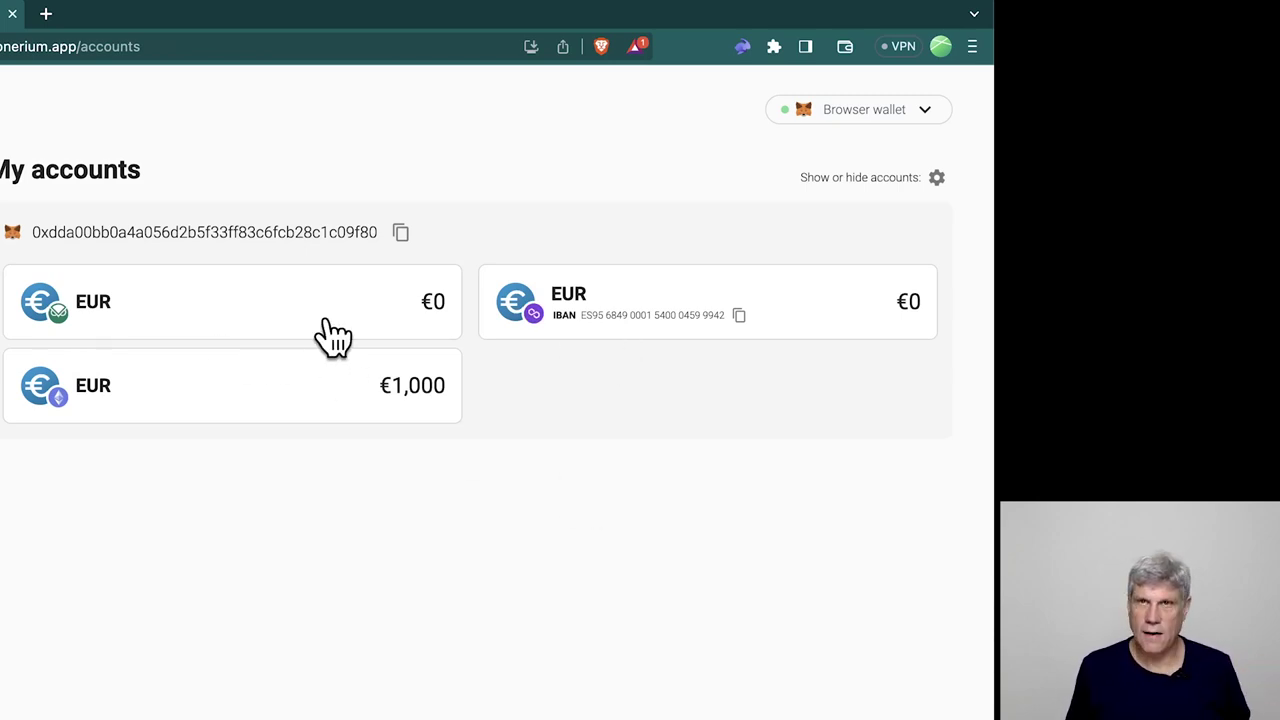
Open the Ethereum EUR account's details, examine the option to move the Monerium IBAN, and close them
left_click(411, 402)
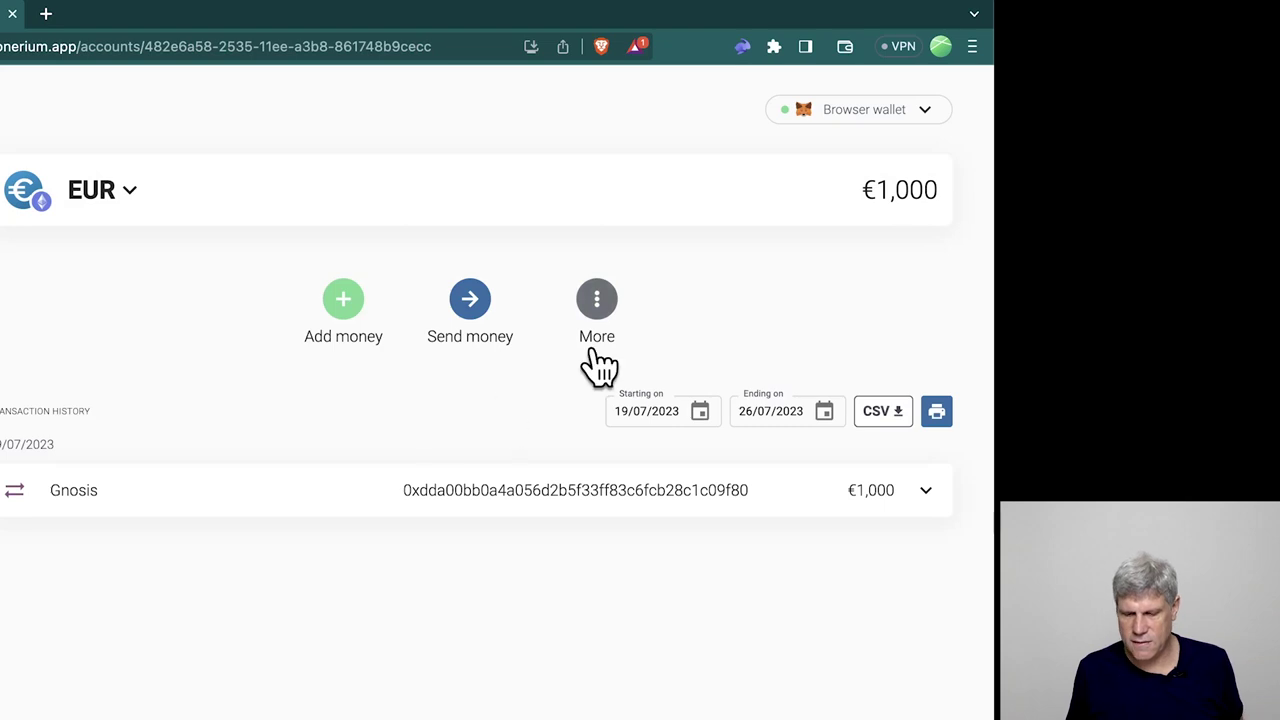
left_click(603, 305)
scroll(750, 470, "down", 3)
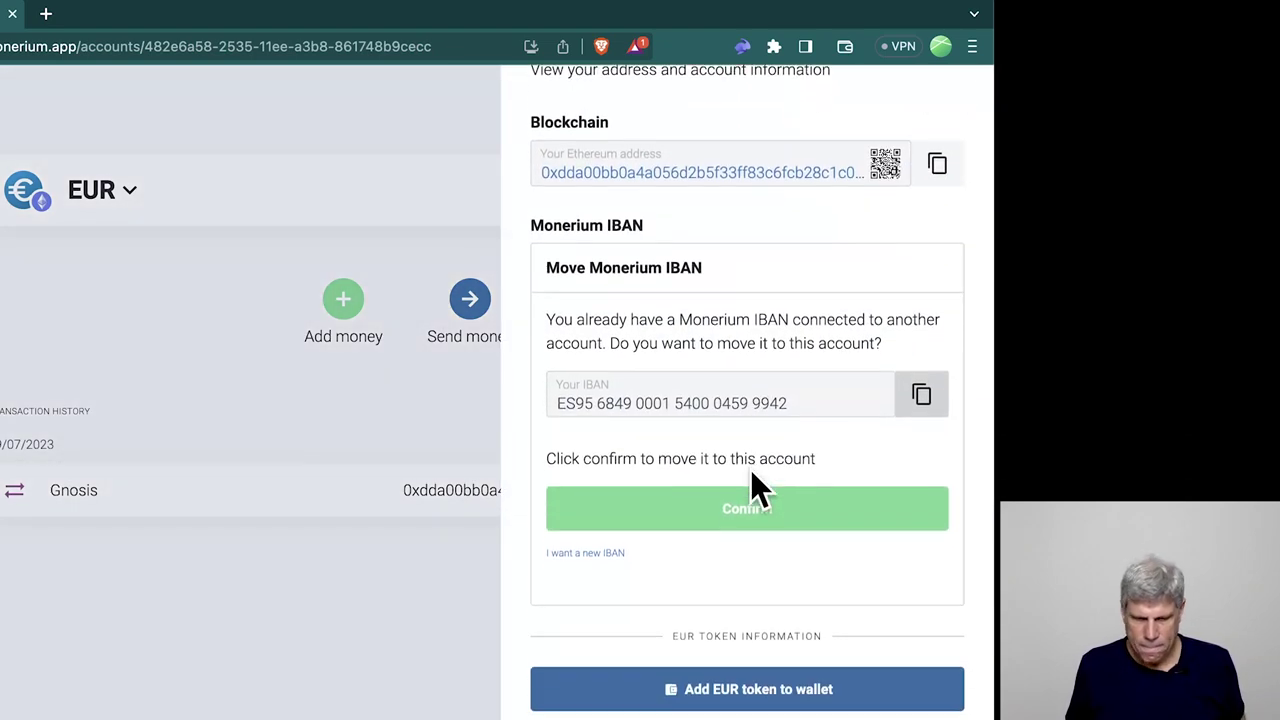
left_click(757, 490)
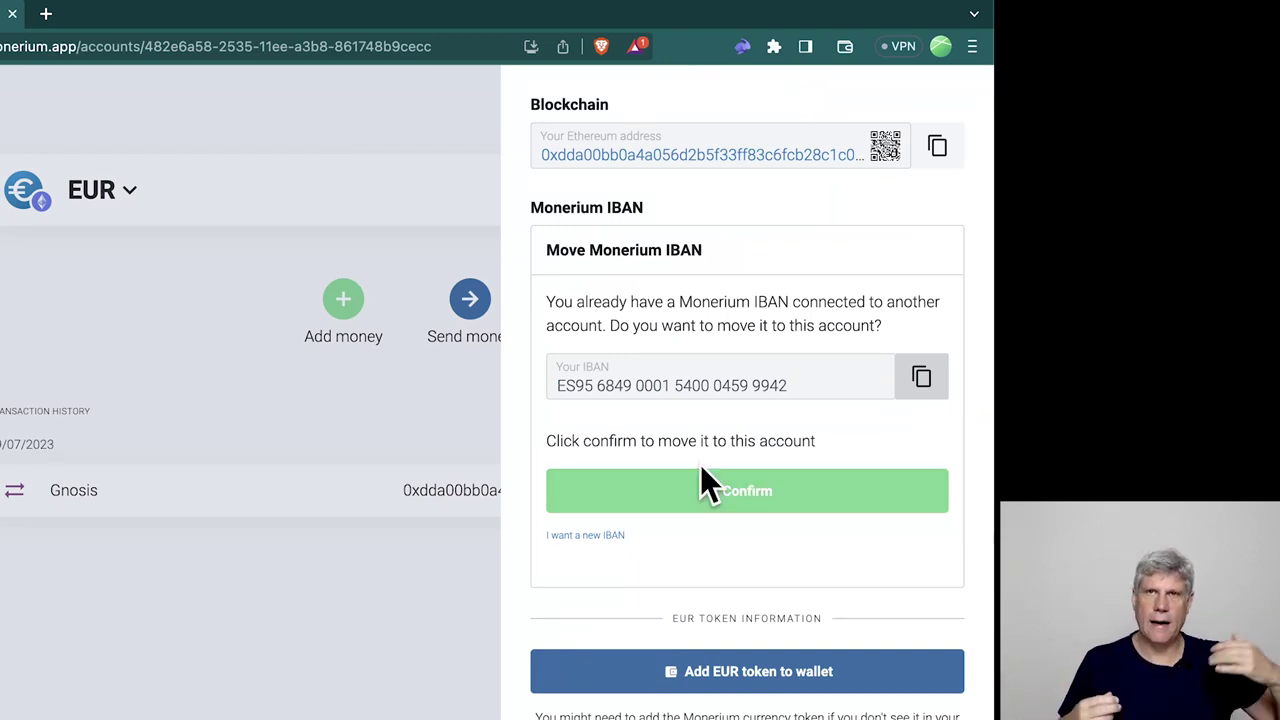
left_click(414, 409)
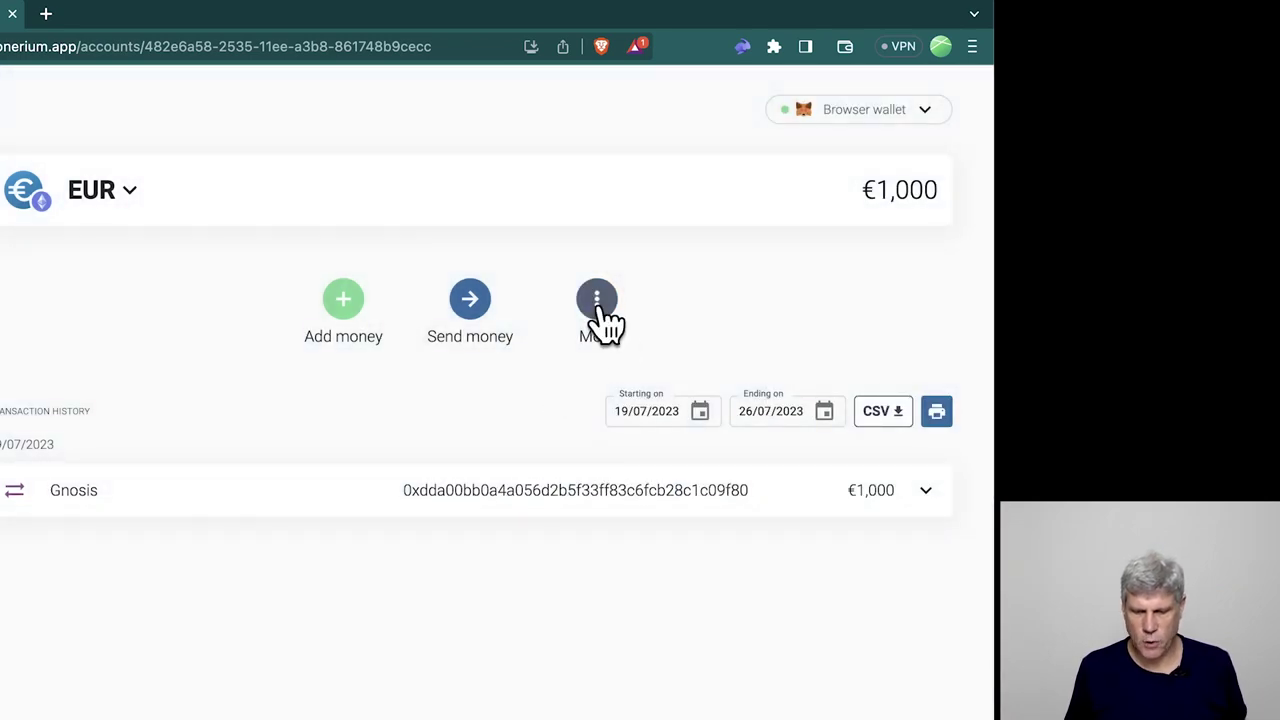
Reopen the account details, examine the Move Monerium IBAN section and the EUR token information, and close them
left_click(597, 305)
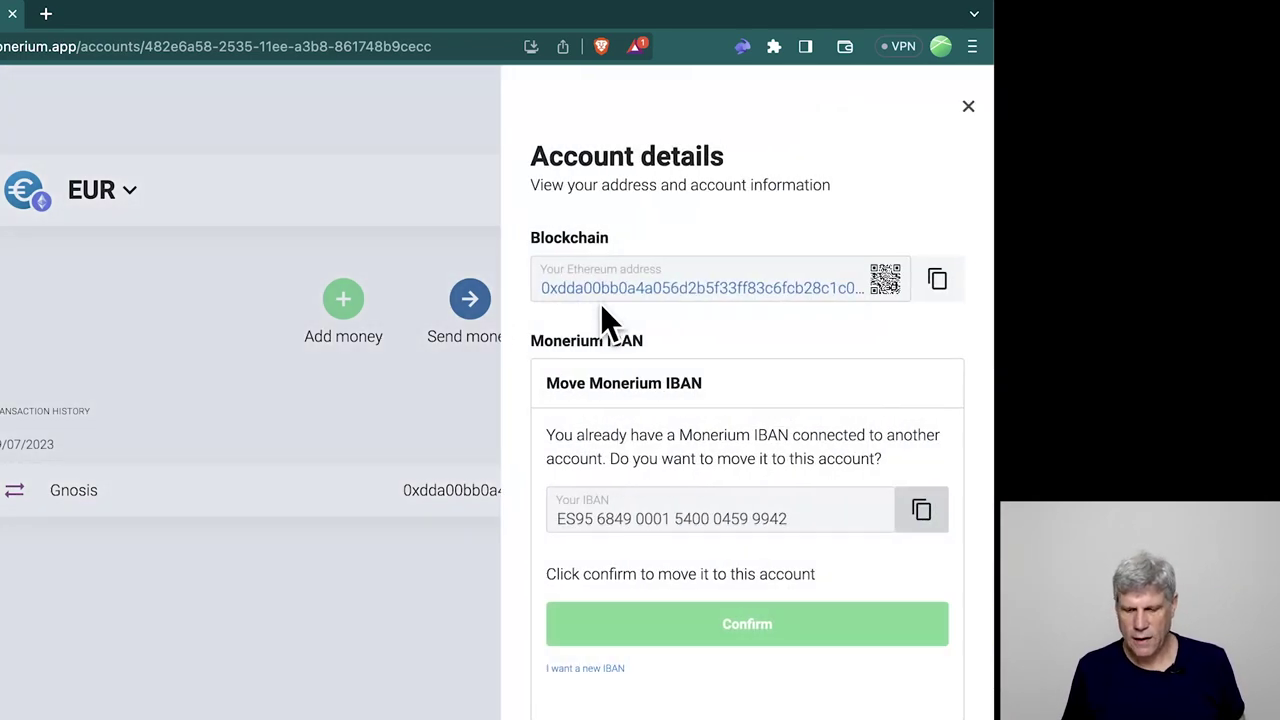
scroll(754, 412, "down", 3)
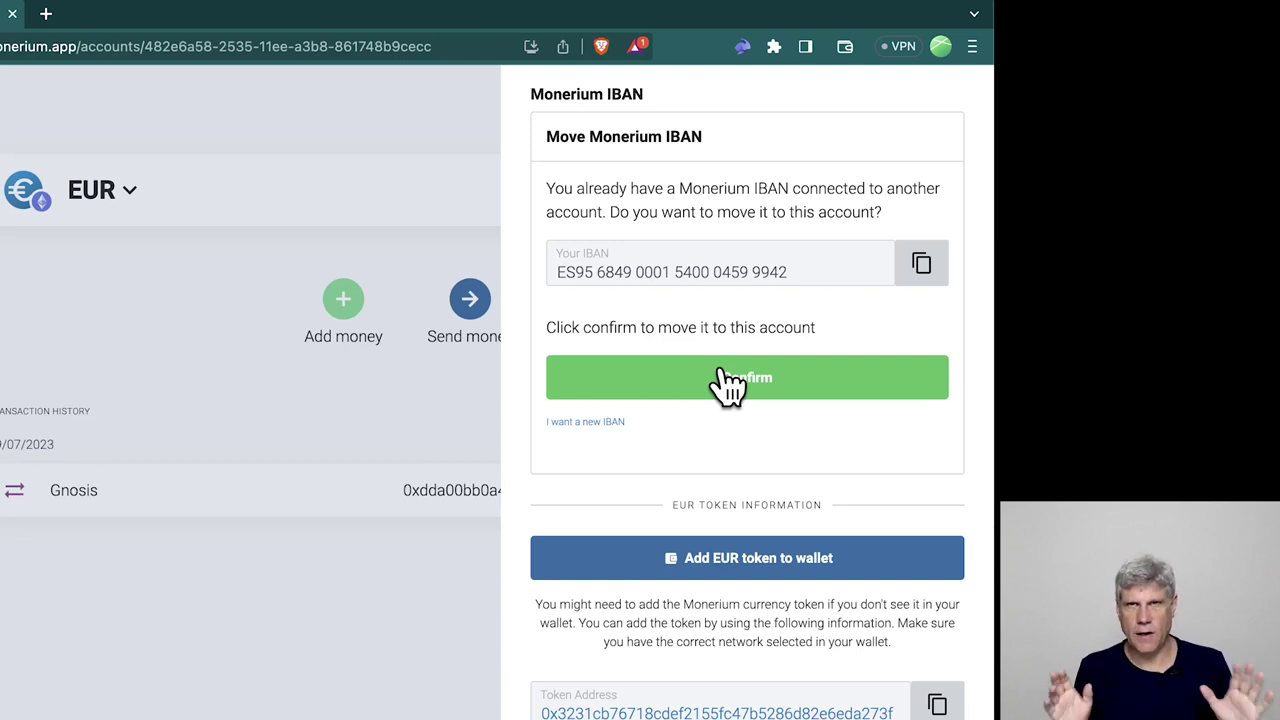
left_click(728, 380)
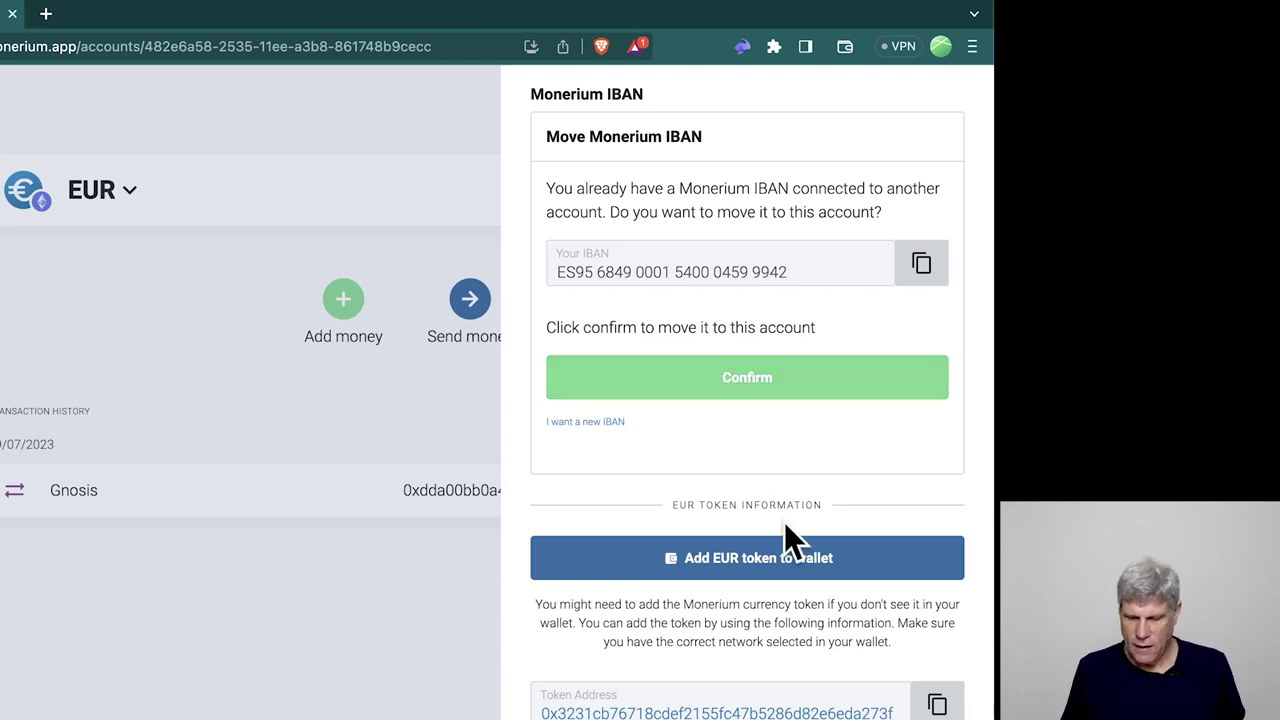
left_click(783, 572)
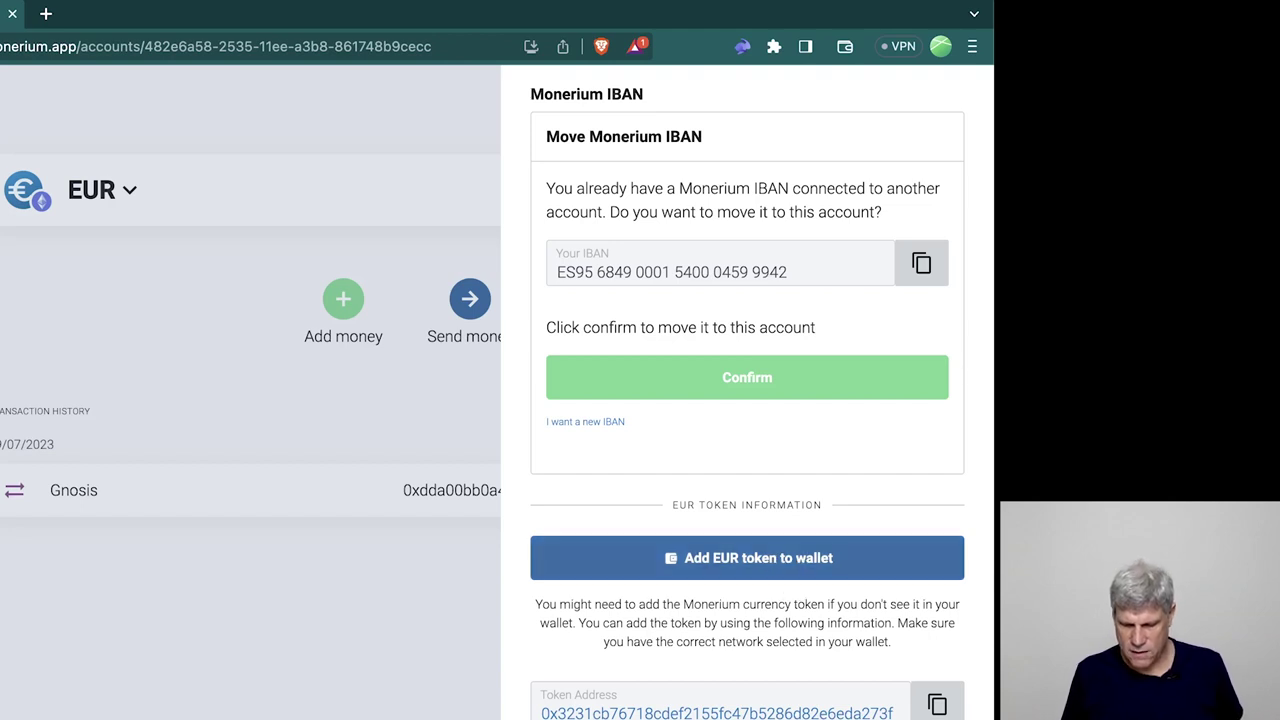
scroll(770, 714, "down", 2)
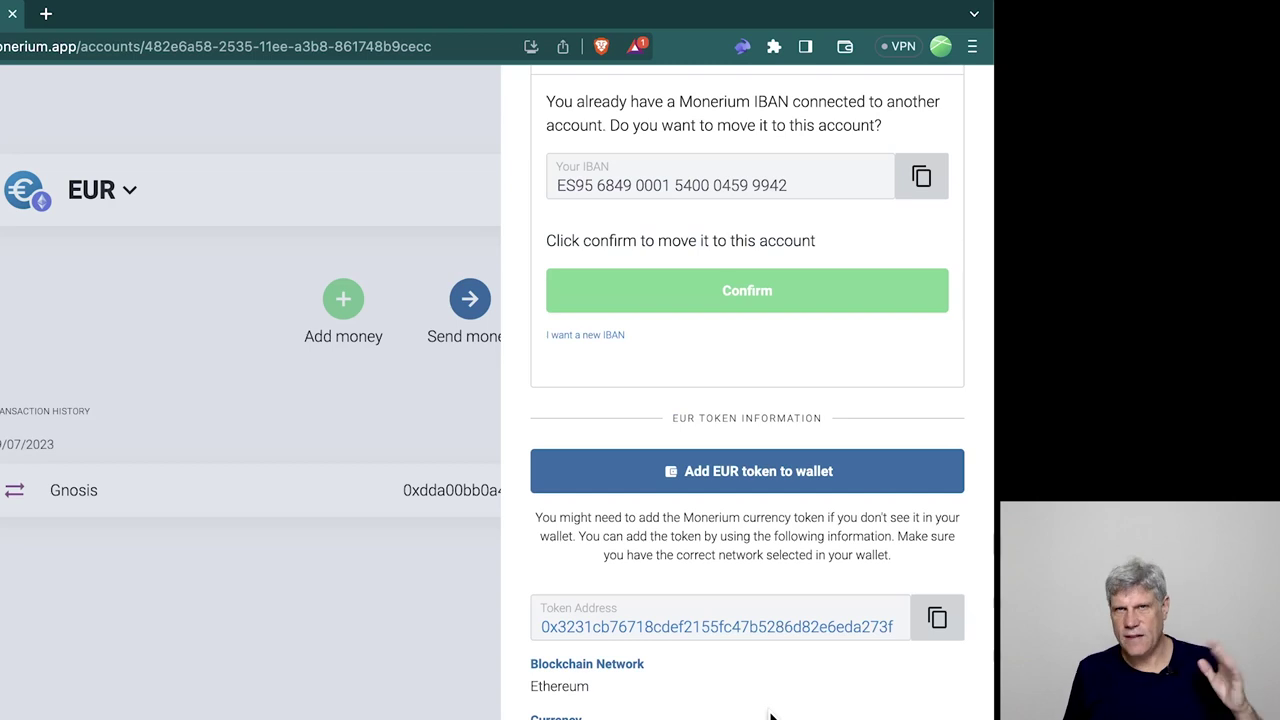
left_click(406, 628)
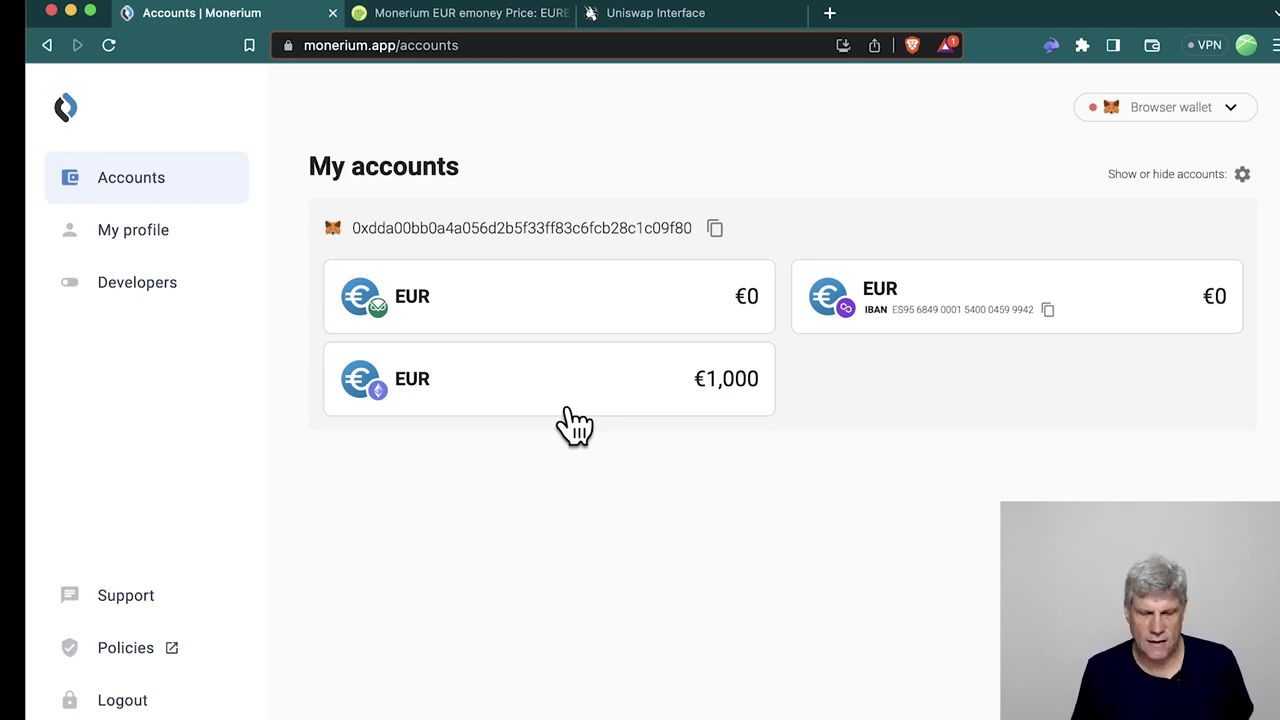
Switch to the CoinGecko page for Monerium EUR emoney and review the exchanges and pairs in its Markets table
left_click(505, 20)
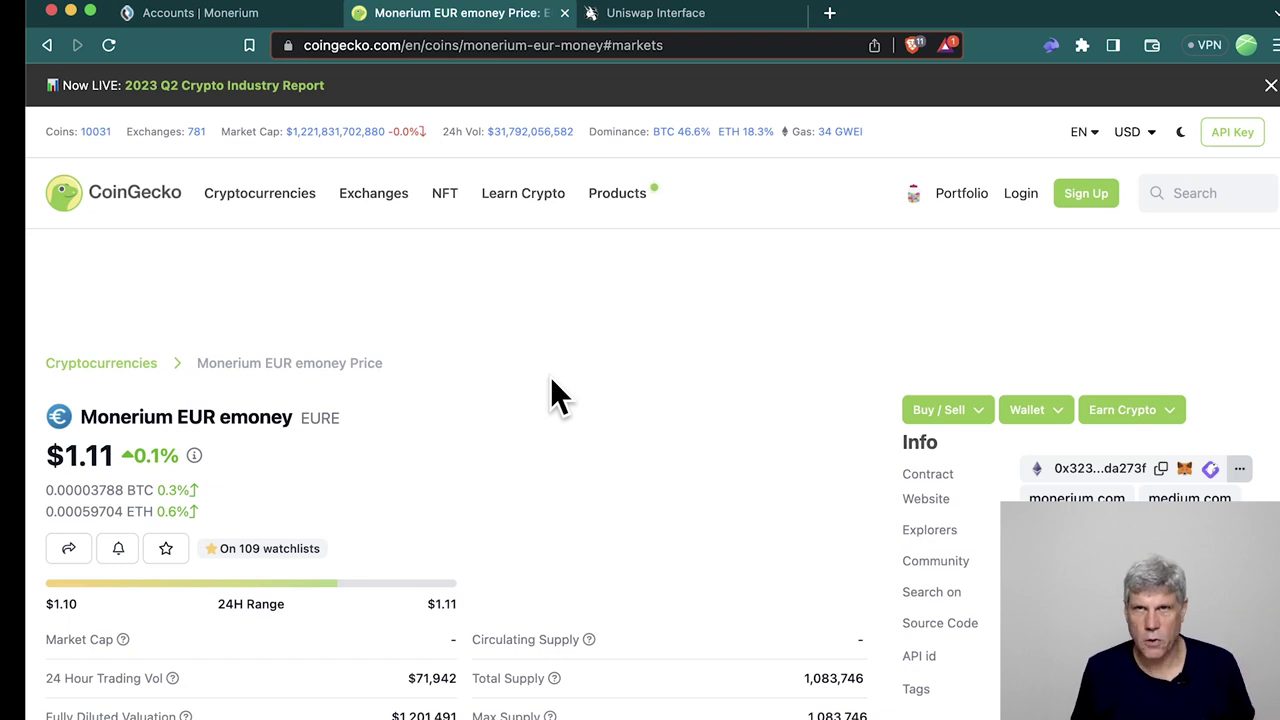
scroll(550, 377, "down", 5)
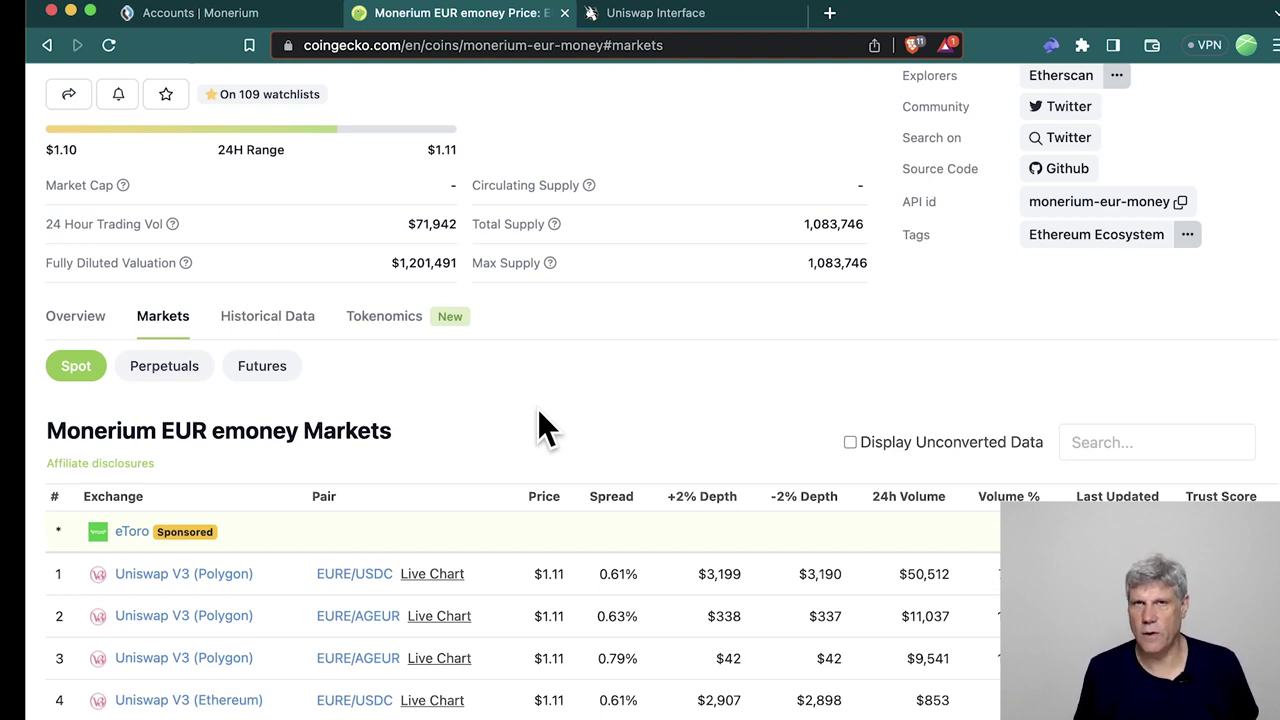
scroll(538, 420, "down", 1)
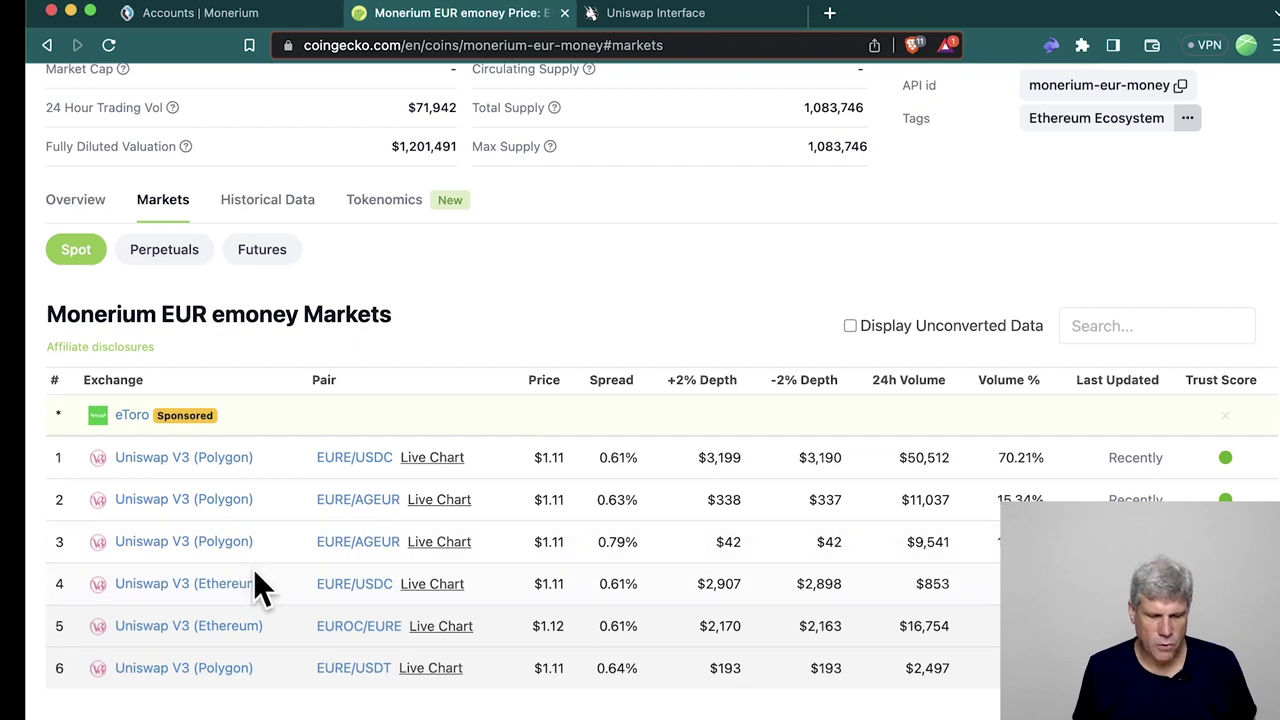
Switch to Uniswap and add another zero to the EURe amount to check the quote for swapping to USDC
left_click(654, 14)
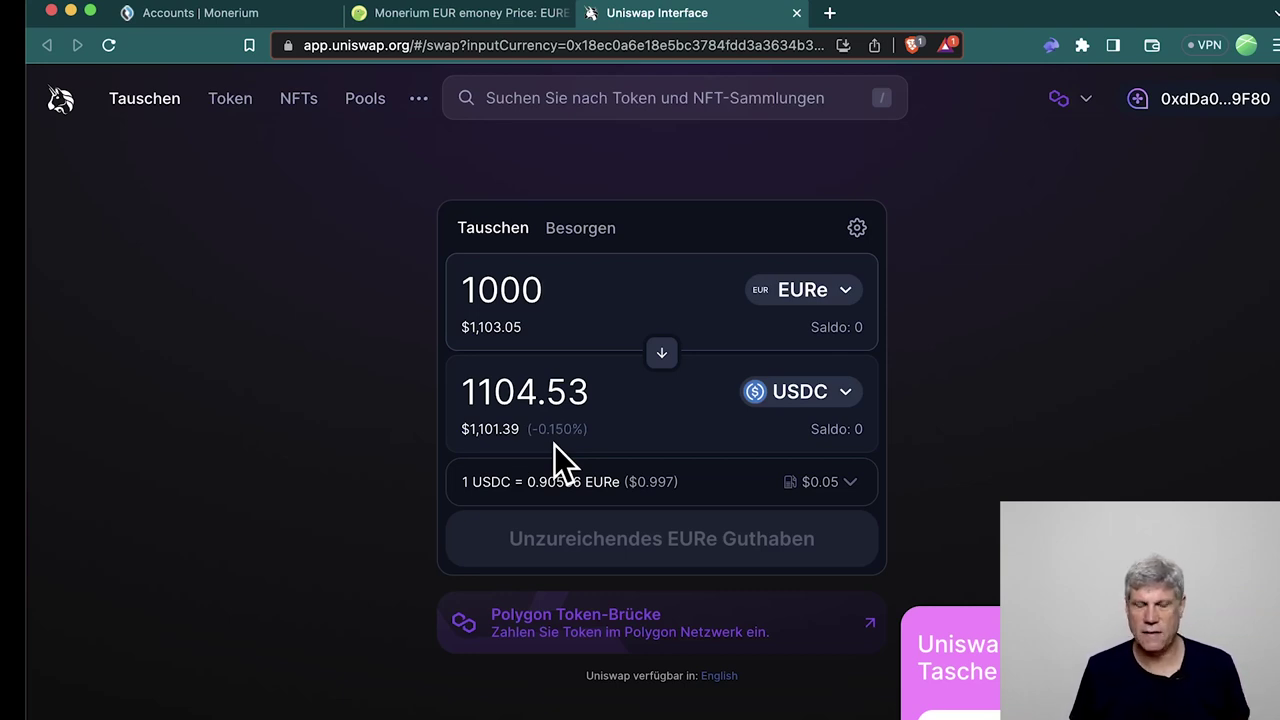
type("0")
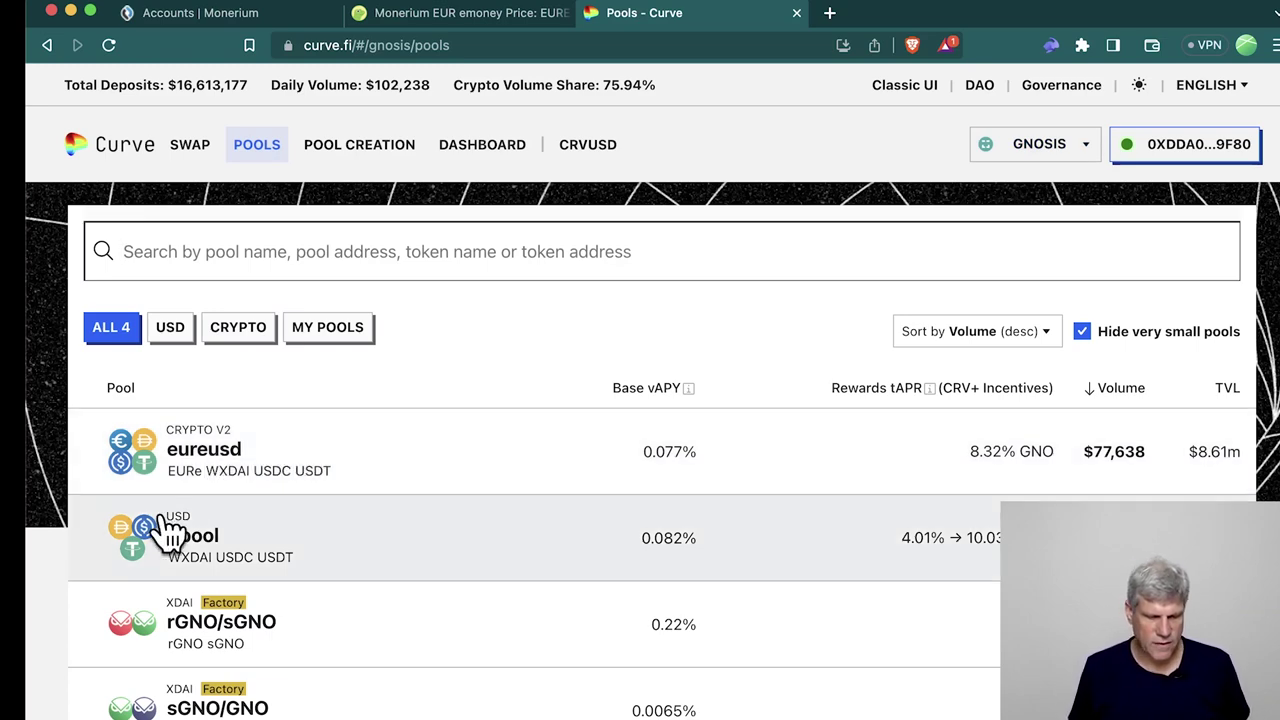
Open the eureusd pool on Curve's Gnosis network and set up its swap from EURe to USDC
left_click(440, 480)
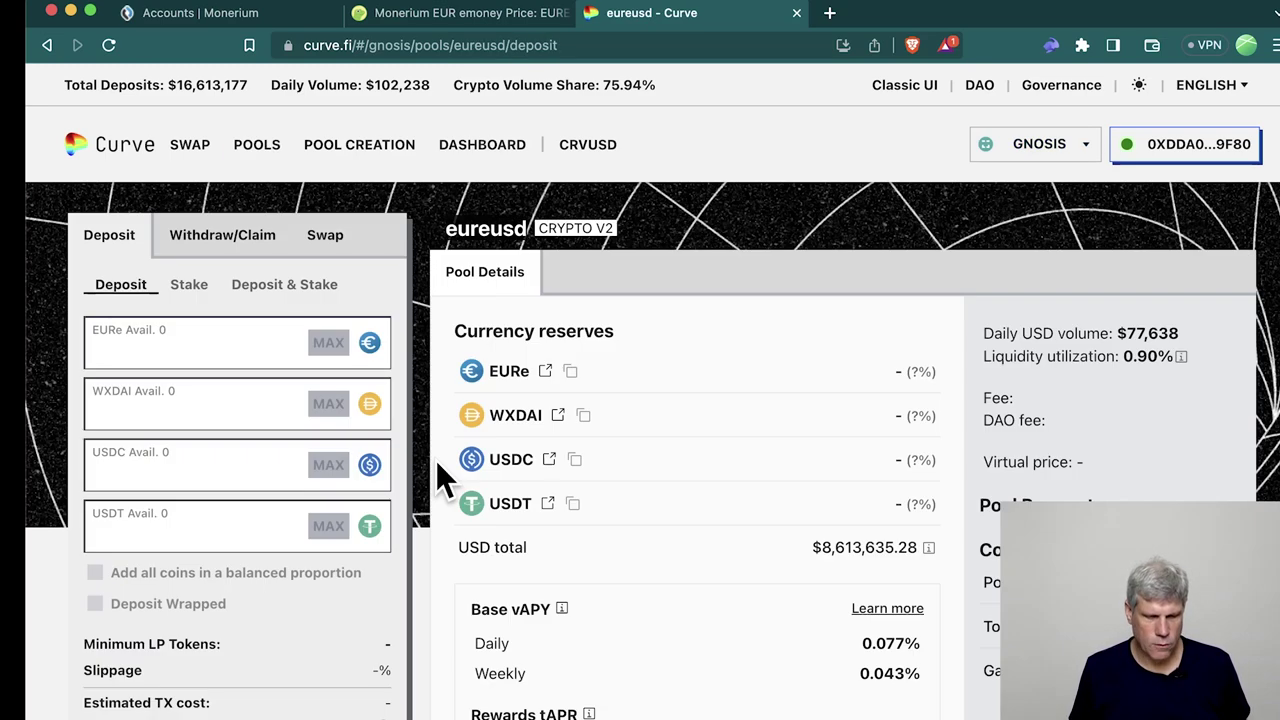
left_click(330, 240)
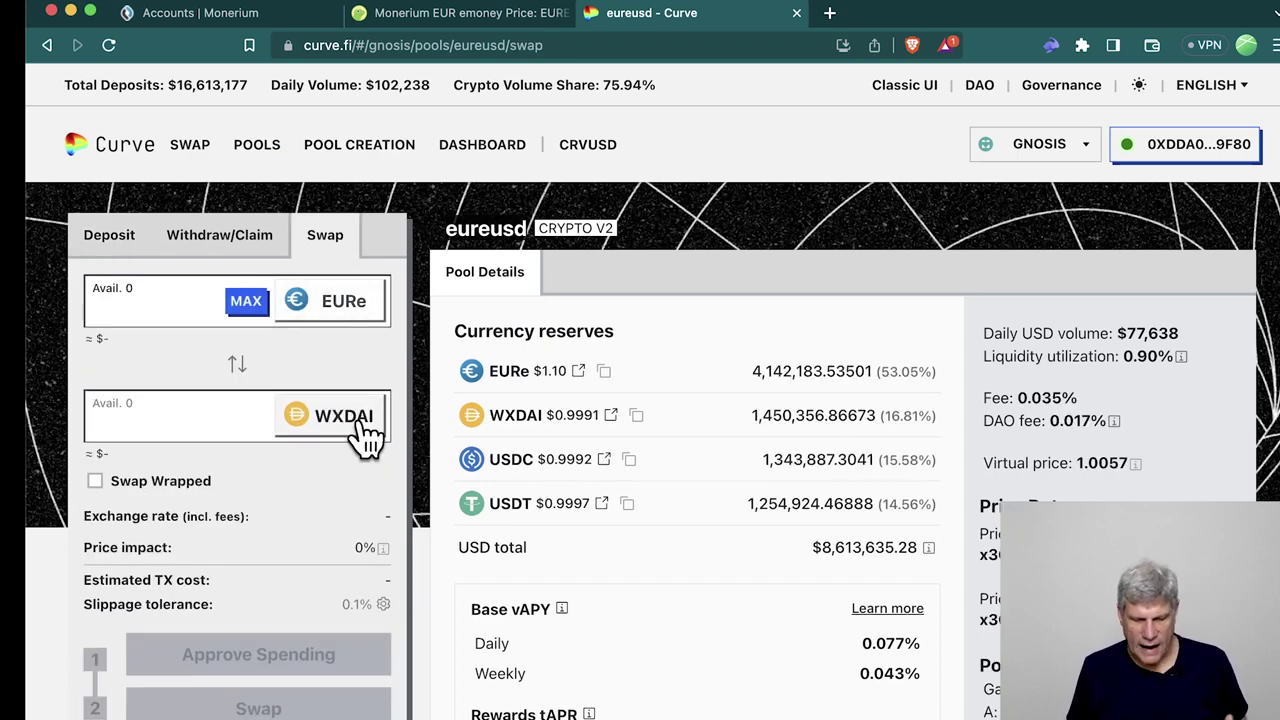
left_click(362, 425)
left_click(540, 366)
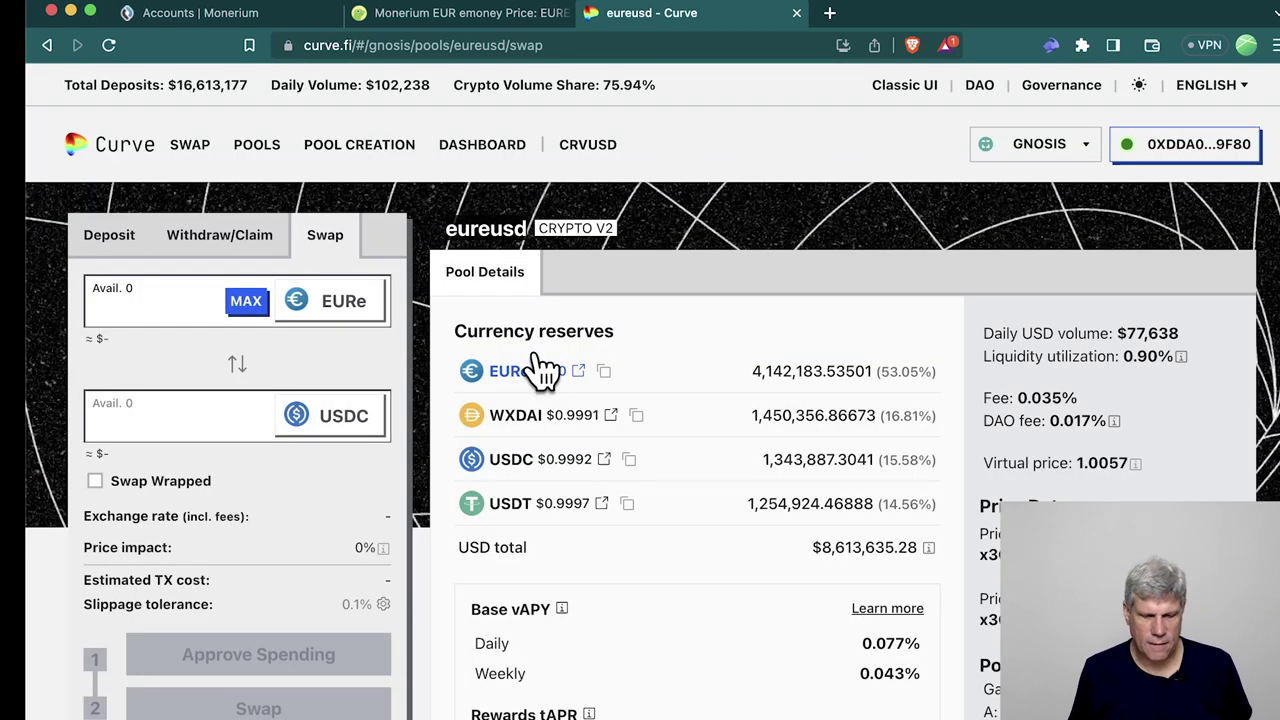